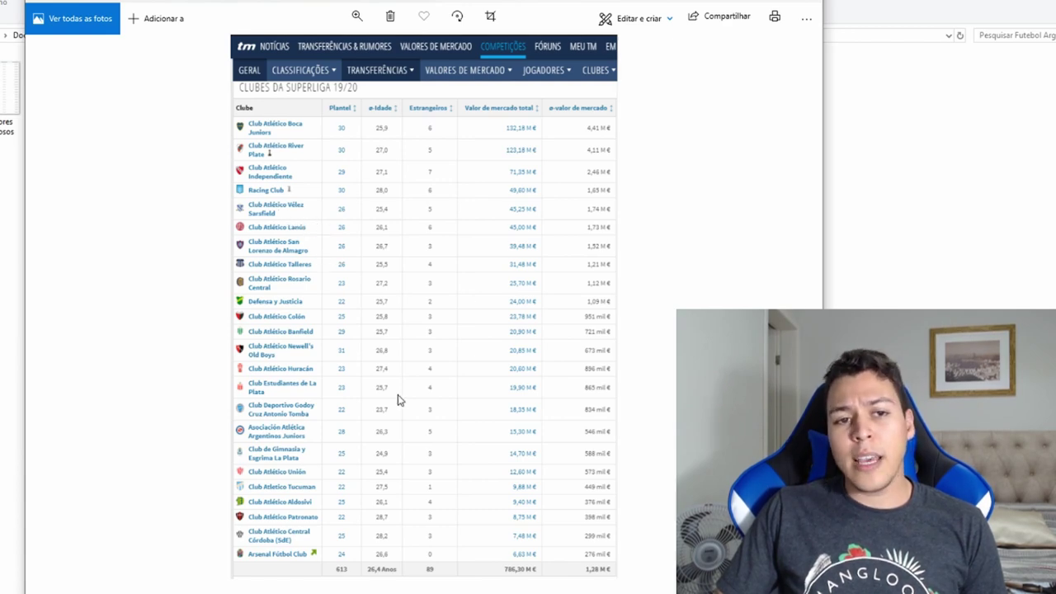
- Close the market value ranking image and view the image of the 11 most valuable players
click(804, 3)
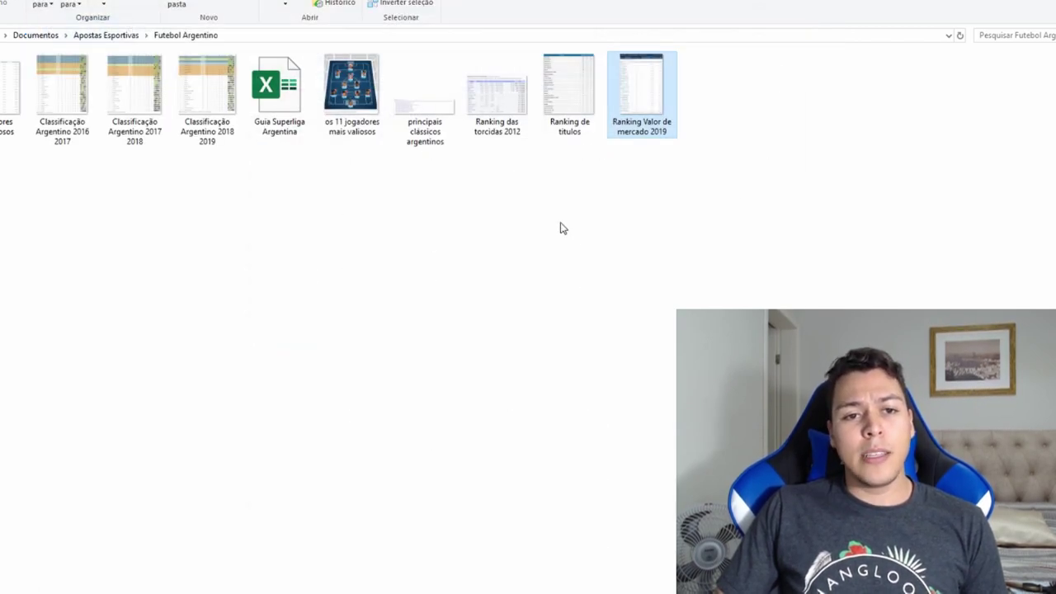
click(540, 273)
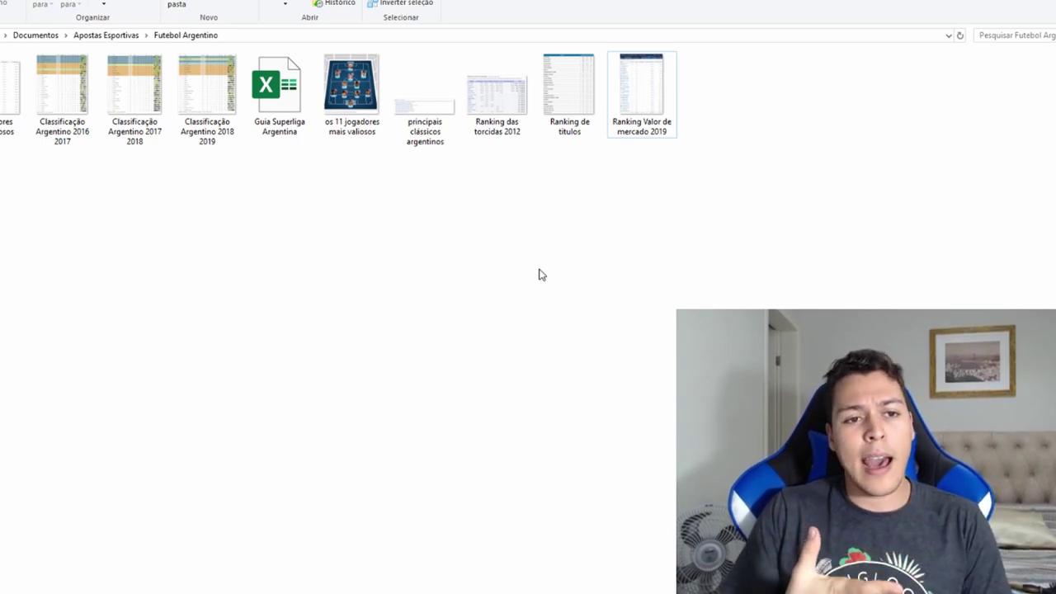
double_click(352, 82)
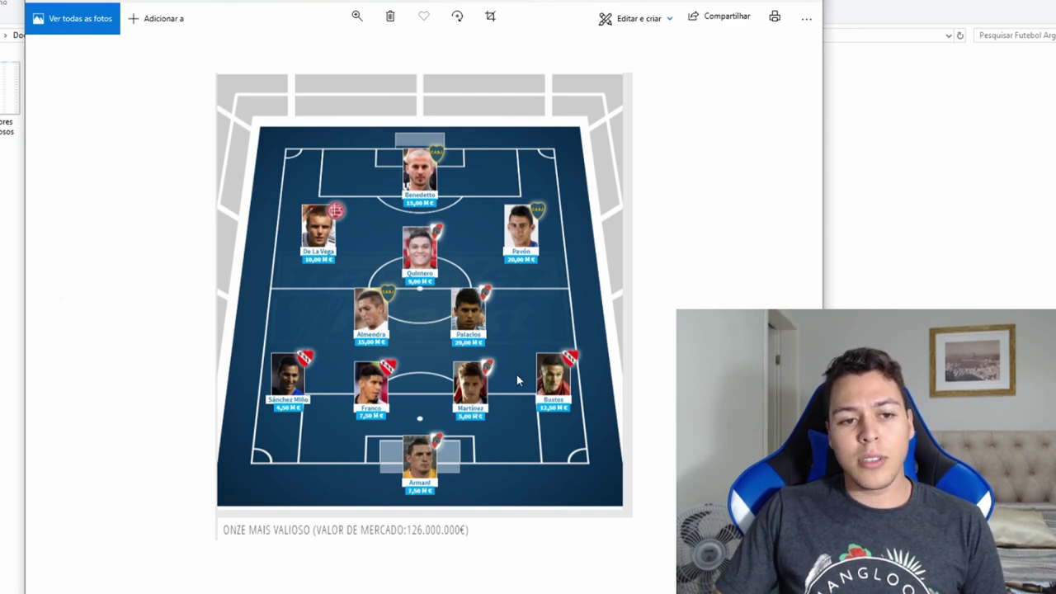
- Close the players image and open the Guia Superliga Argentina workbook from the Futebol Argentino folder
click(802, 4)
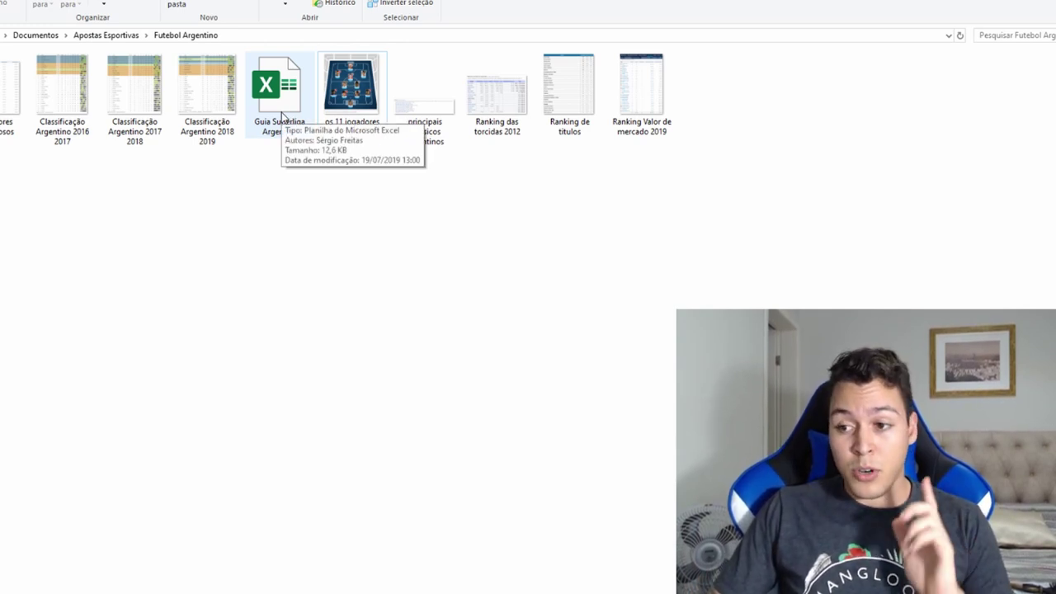
click(283, 116)
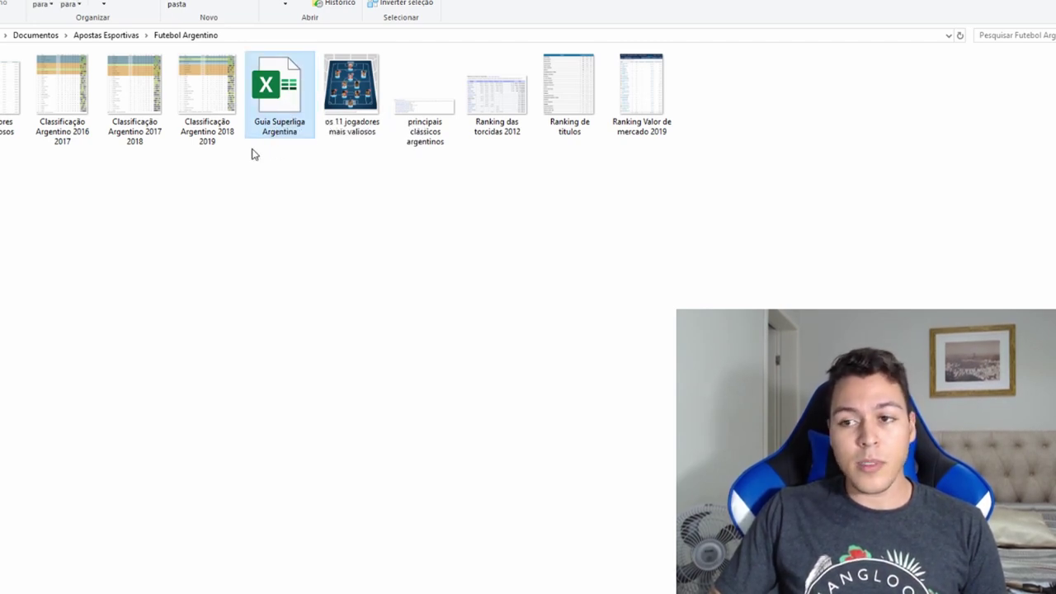
double_click(265, 124)
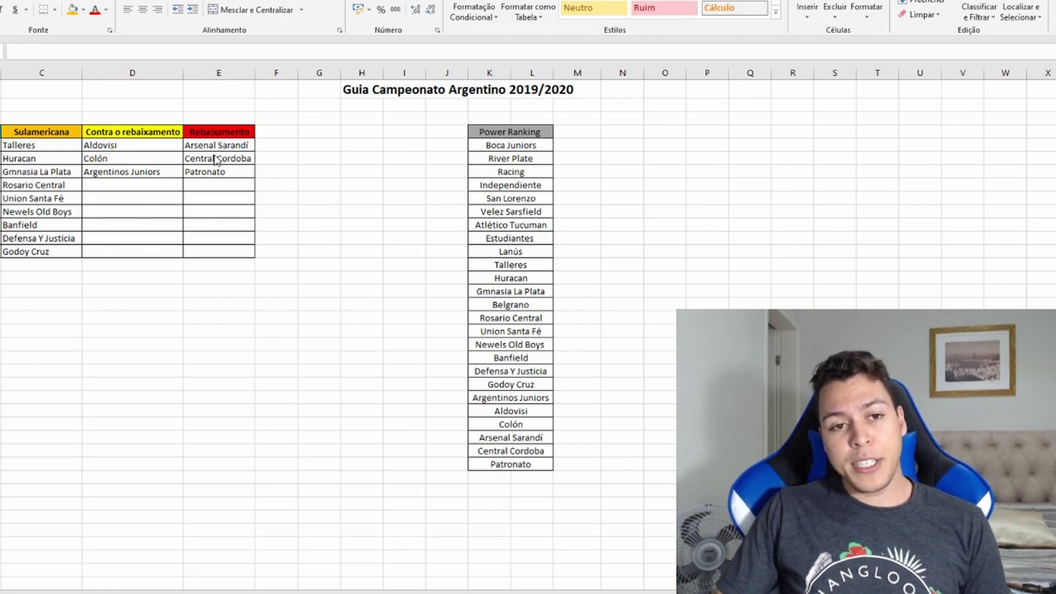
- Go through the Power Ranking list from Boca Juniors down to Patronato
click(563, 143)
click(561, 466)
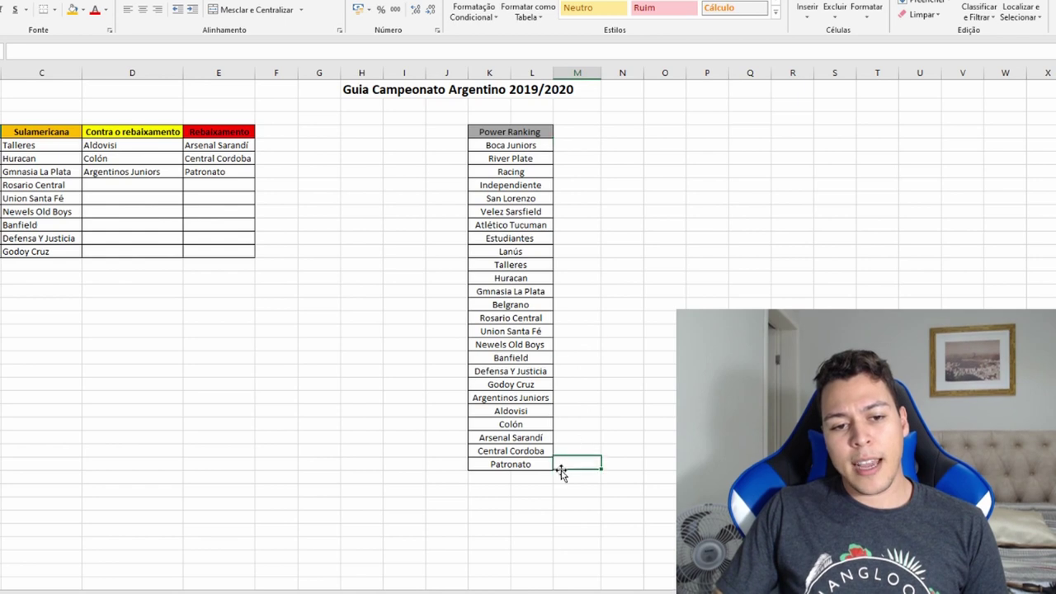
click(570, 145)
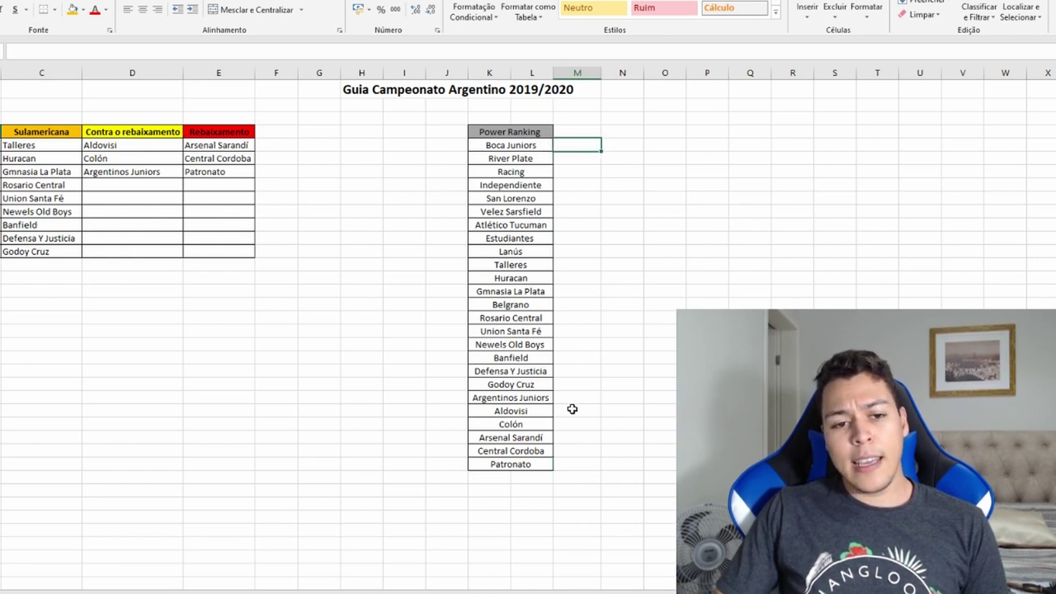
click(572, 198)
click(572, 465)
click(572, 147)
- Review the teams listed under Sulamericana, Contra o rebaixamento and Rebaixamento
click(413, 133)
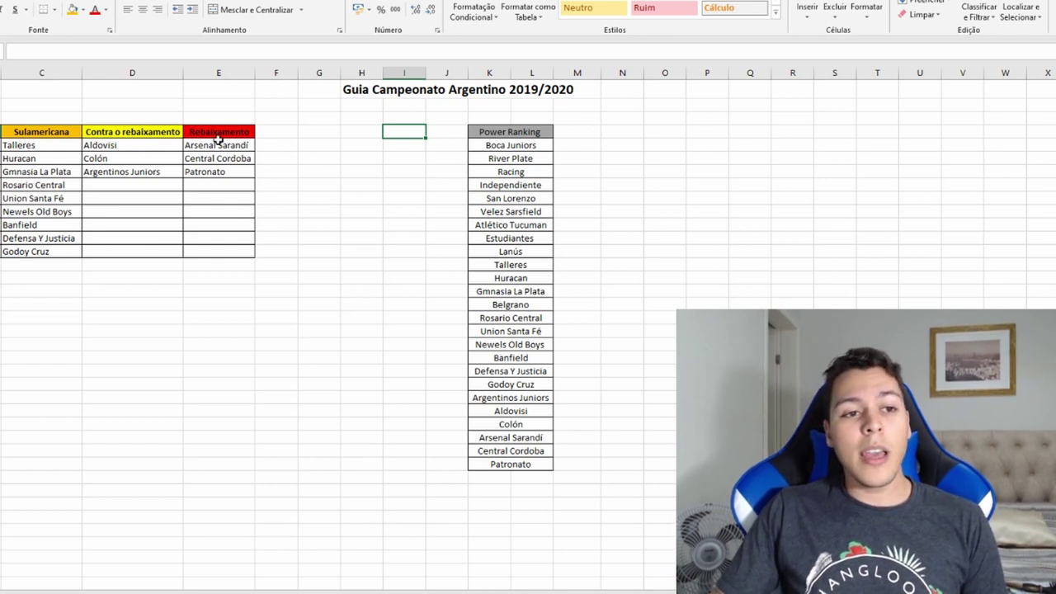
click(140, 160)
click(15, 172)
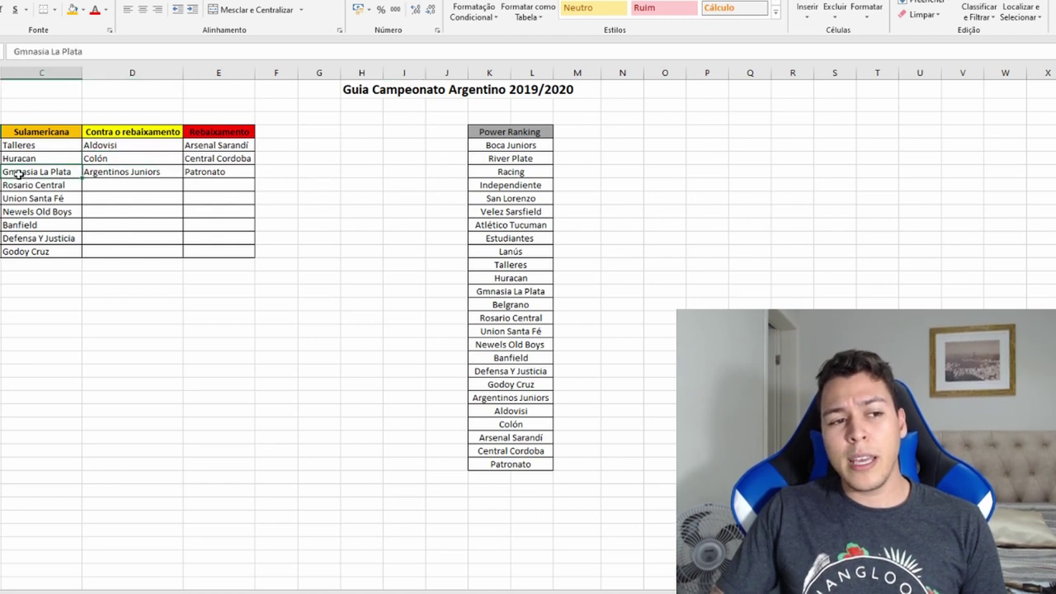
click(22, 157)
key(Down)
key(Down)
click(23, 158)
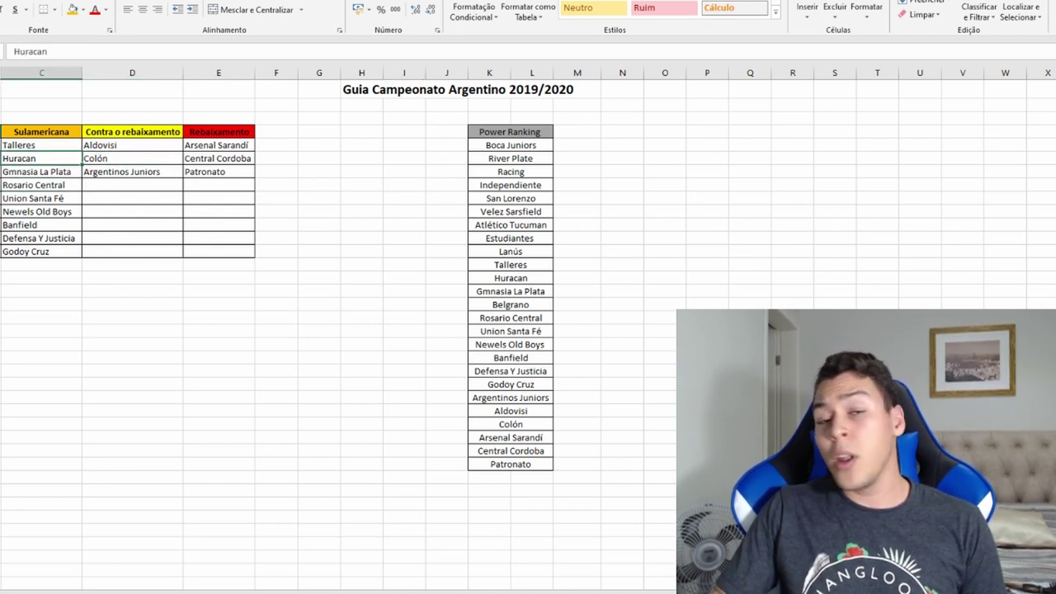
key(Left)
click(20, 161)
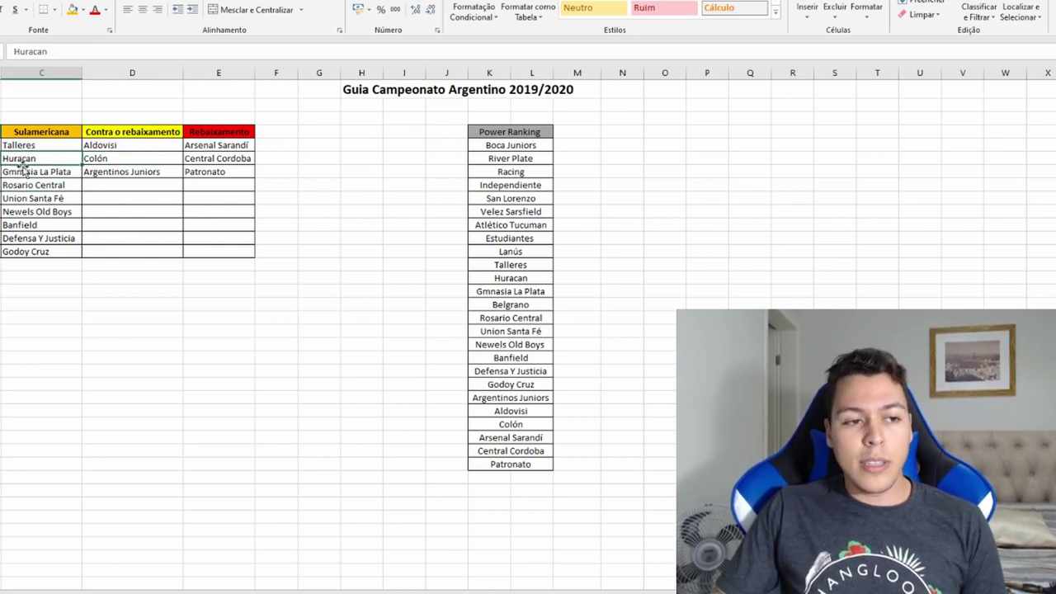
click(116, 186)
click(206, 186)
click(272, 236)
click(283, 198)
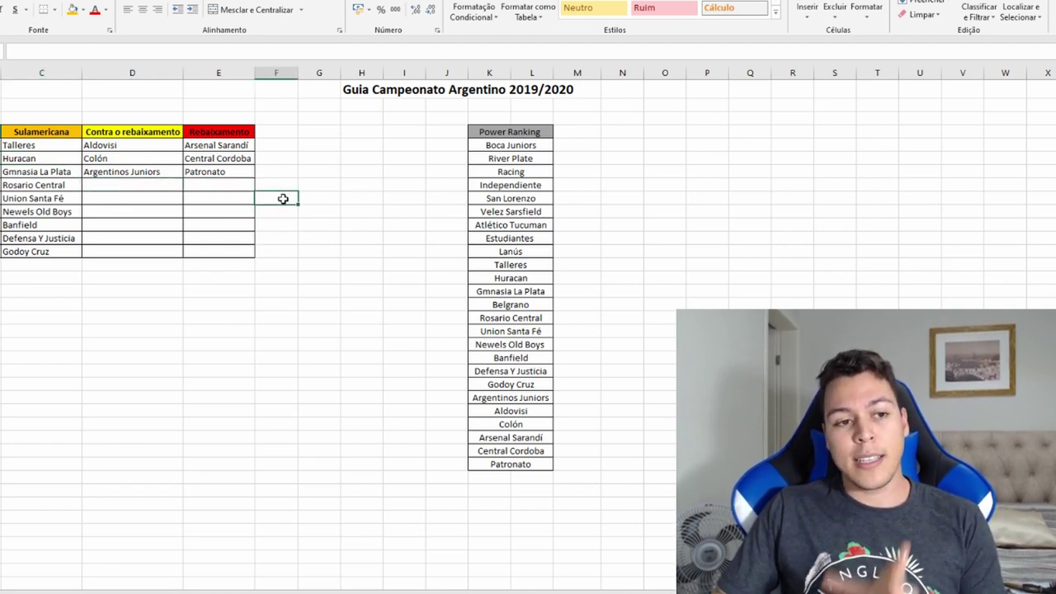
click(276, 183)
click(272, 142)
click(272, 195)
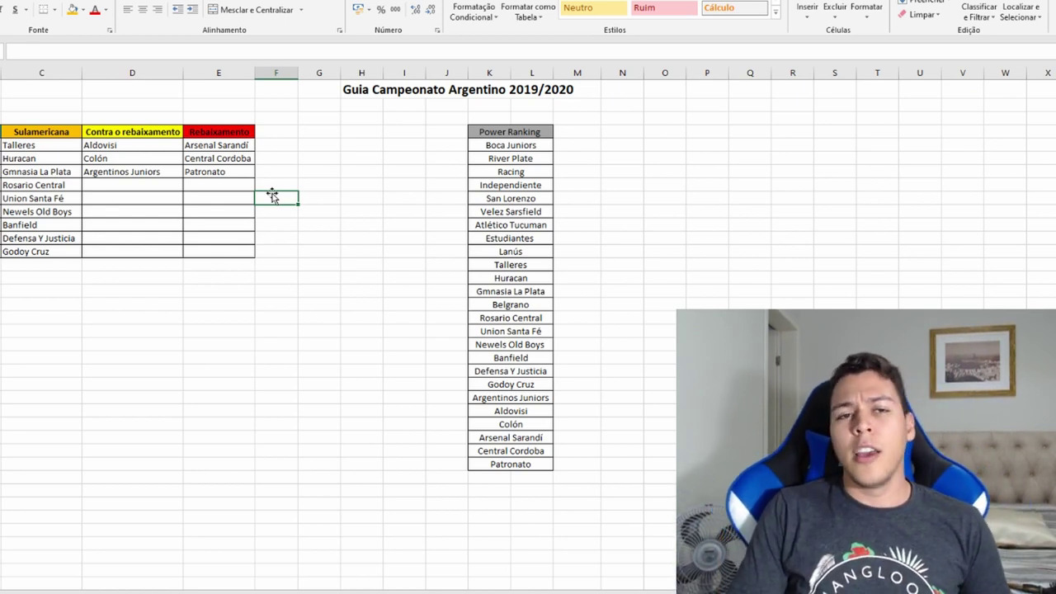
- Enter ratings beside the Power Ranking teams: Boca Juniors 5,0, River Plate 4,8, Racing 4,2 and Independiente 4
click(563, 146)
click(568, 211)
click(572, 146)
click(578, 188)
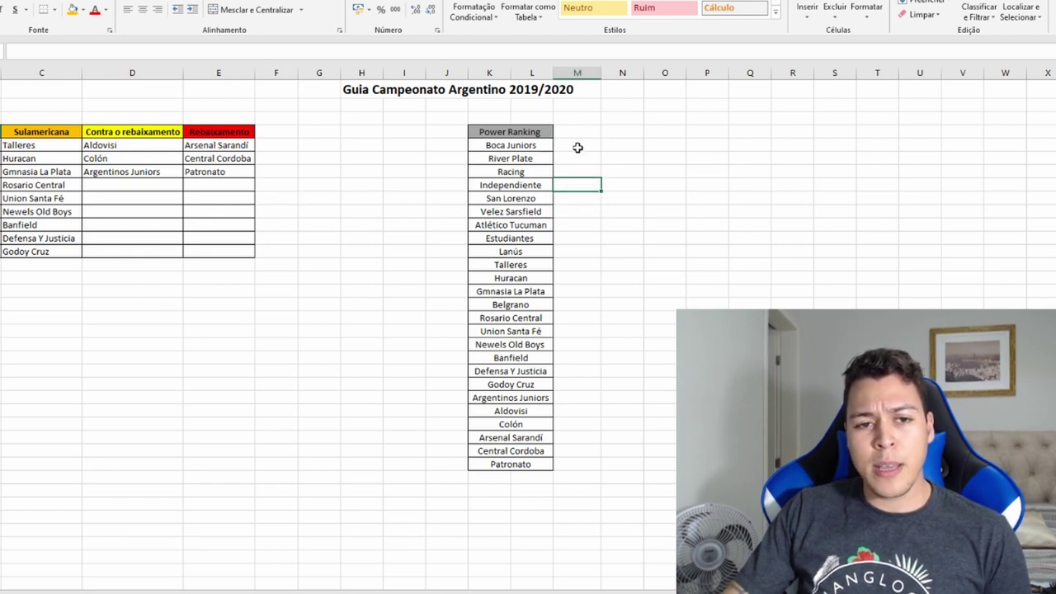
click(577, 146)
text(5,0)
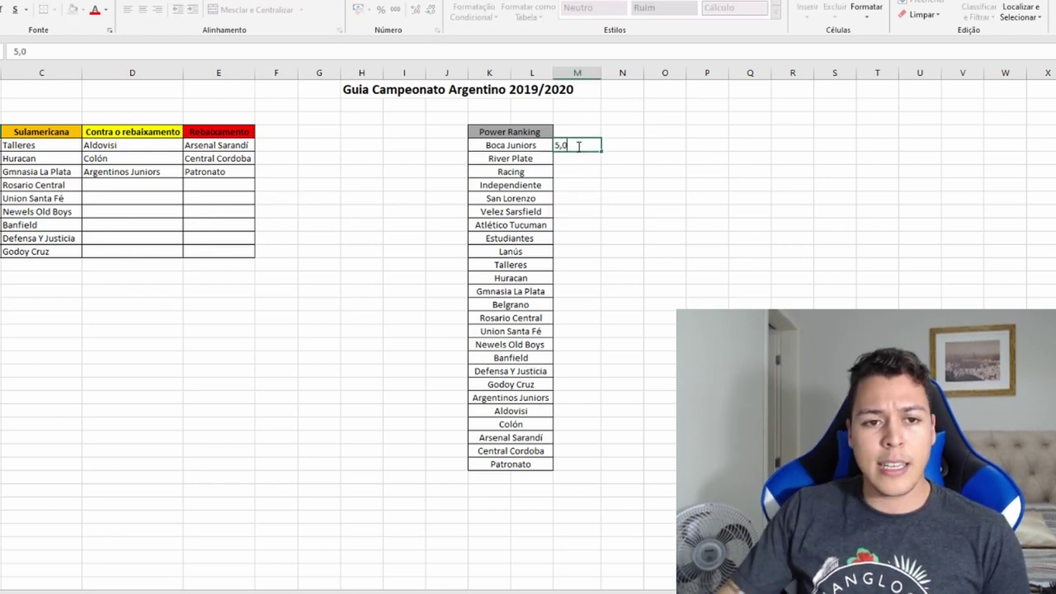
click(567, 158)
text(4,8)
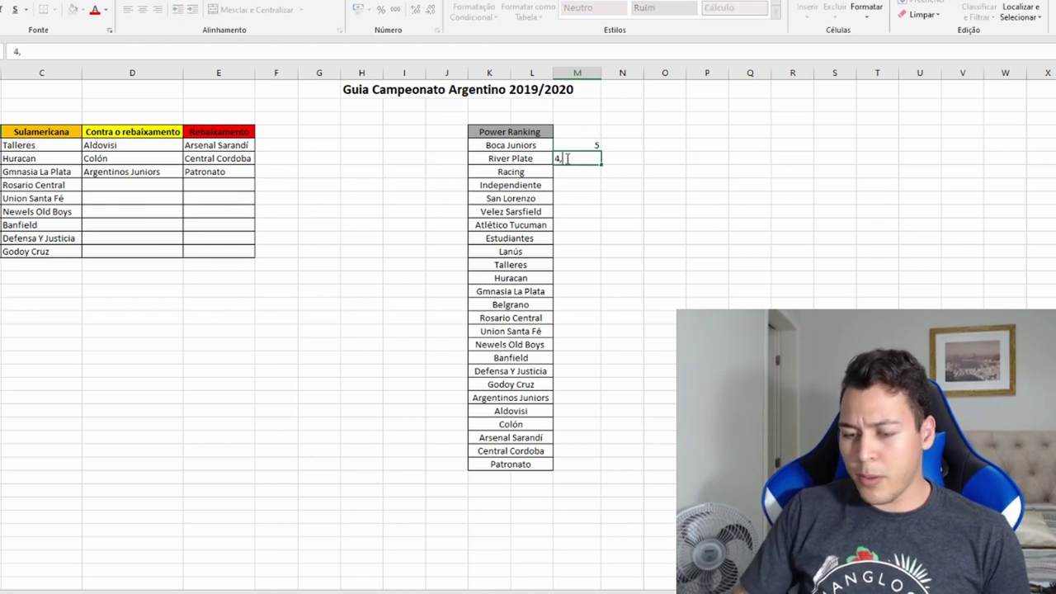
click(565, 172)
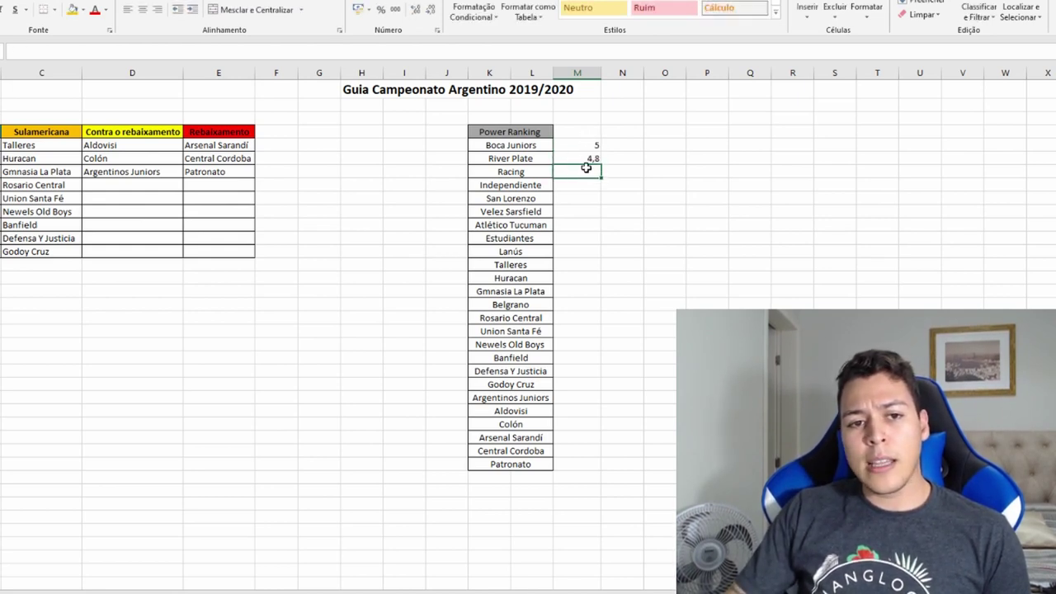
text(4,2)
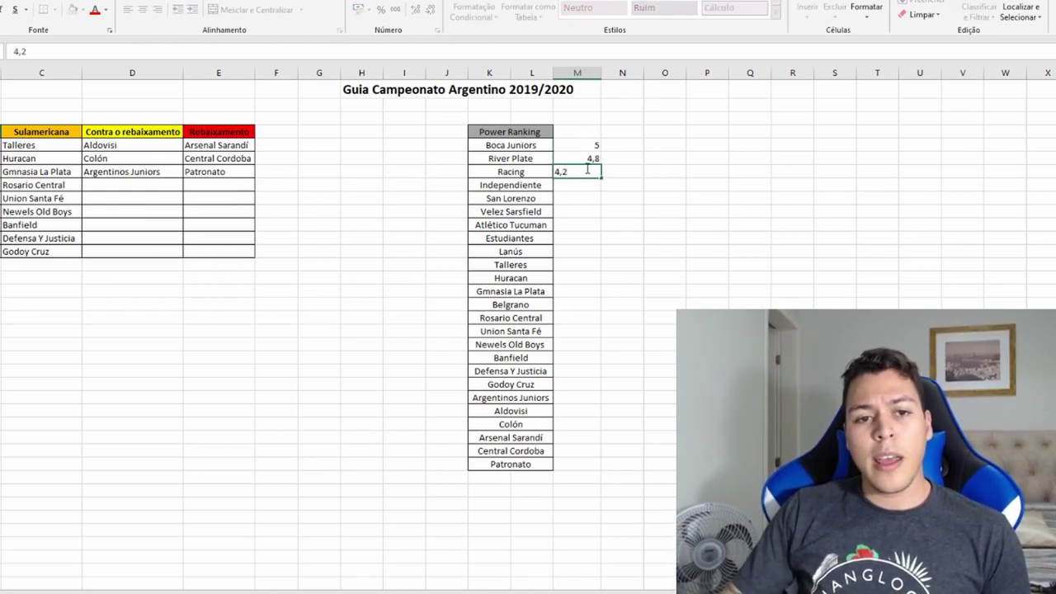
click(591, 183)
text(4)
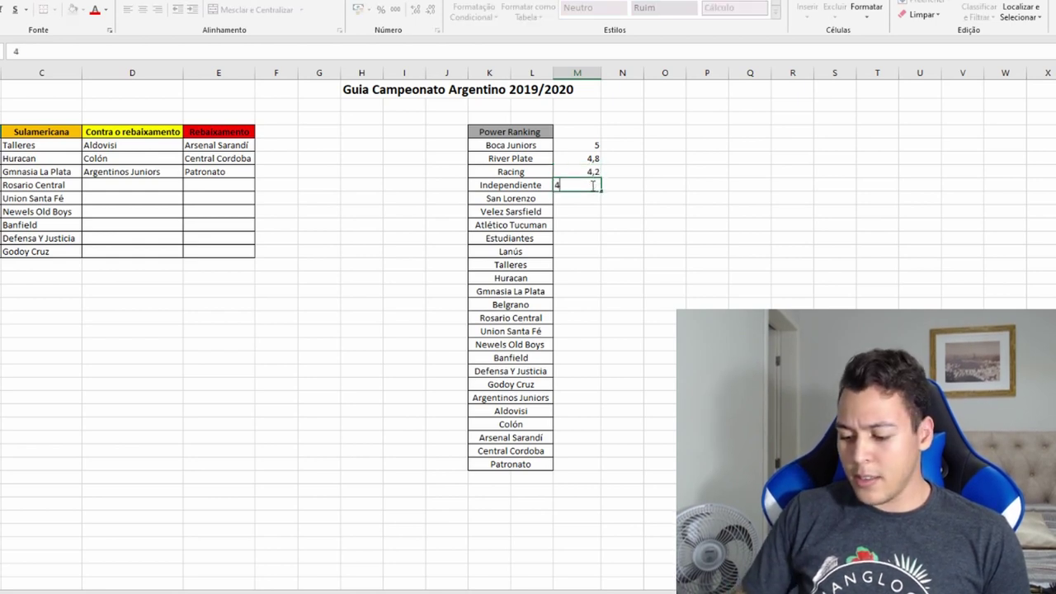
click(620, 198)
key(Up)
key(Up)
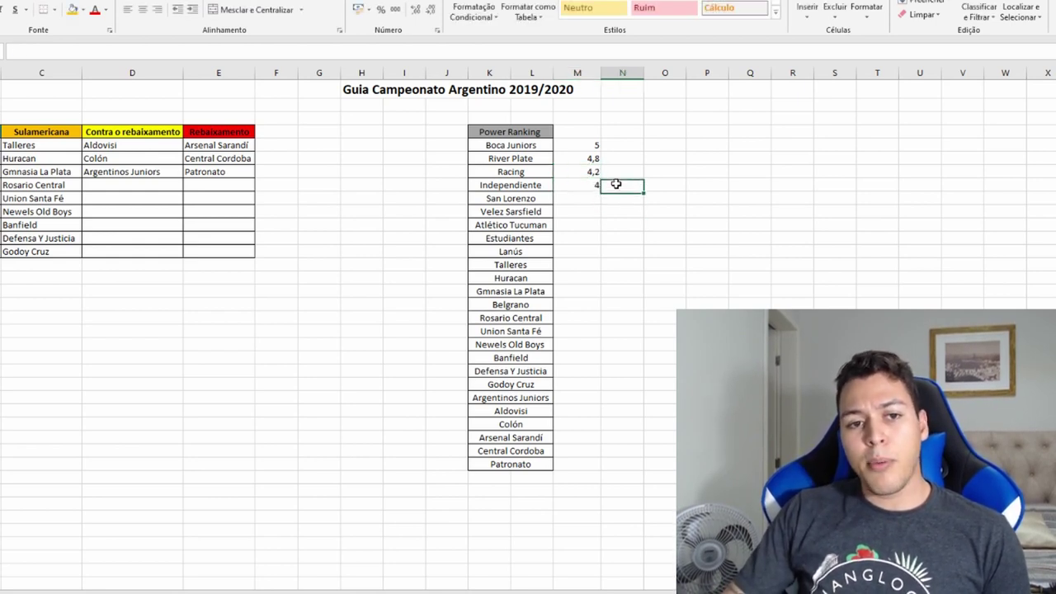
click(615, 147)
click(617, 170)
click(614, 184)
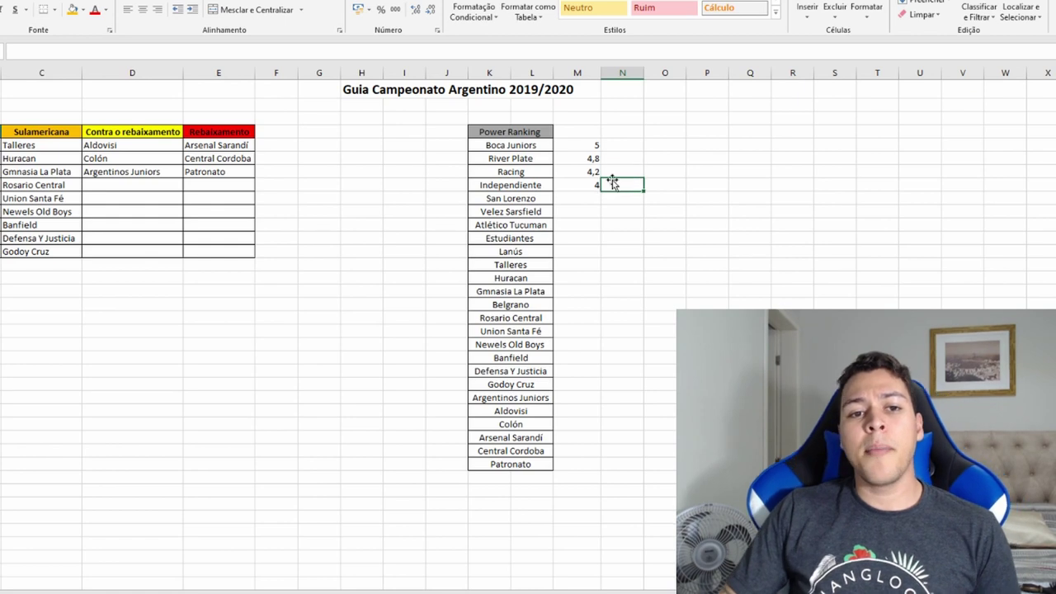
click(615, 168)
click(618, 157)
click(618, 131)
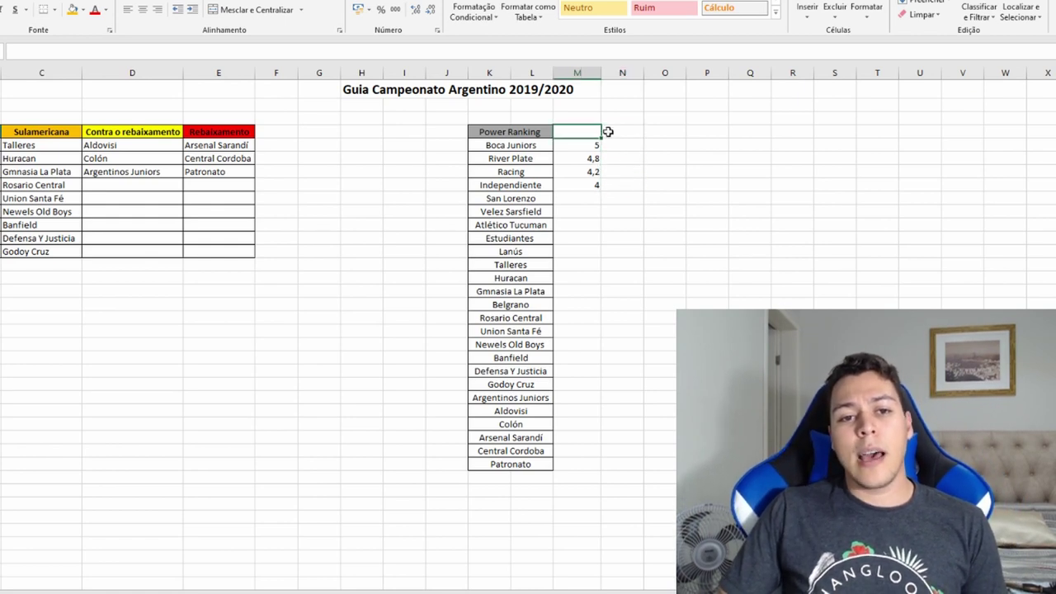
click(612, 159)
click(611, 185)
click(607, 210)
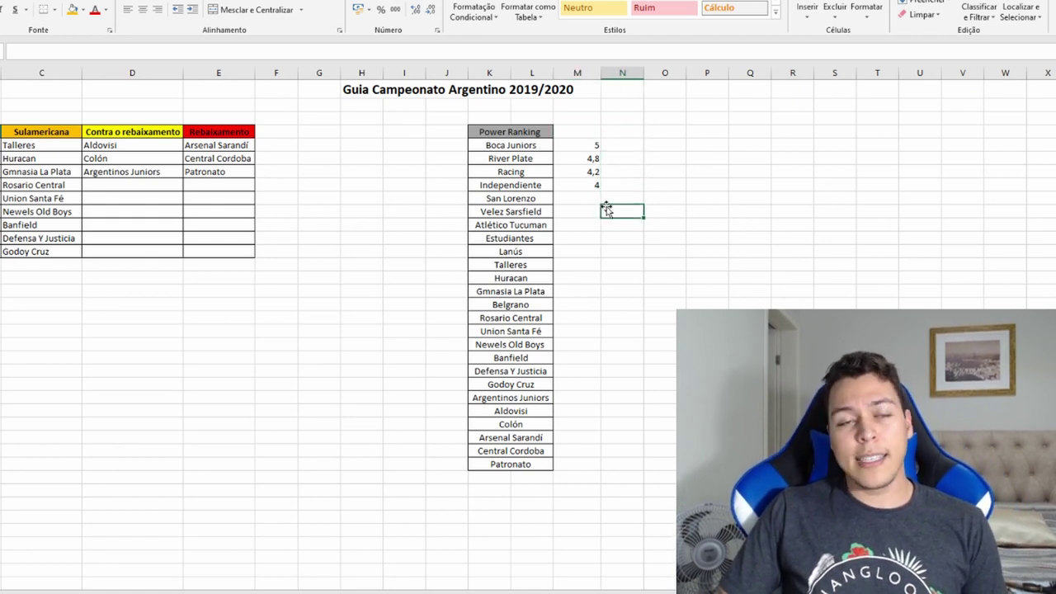
click(587, 199)
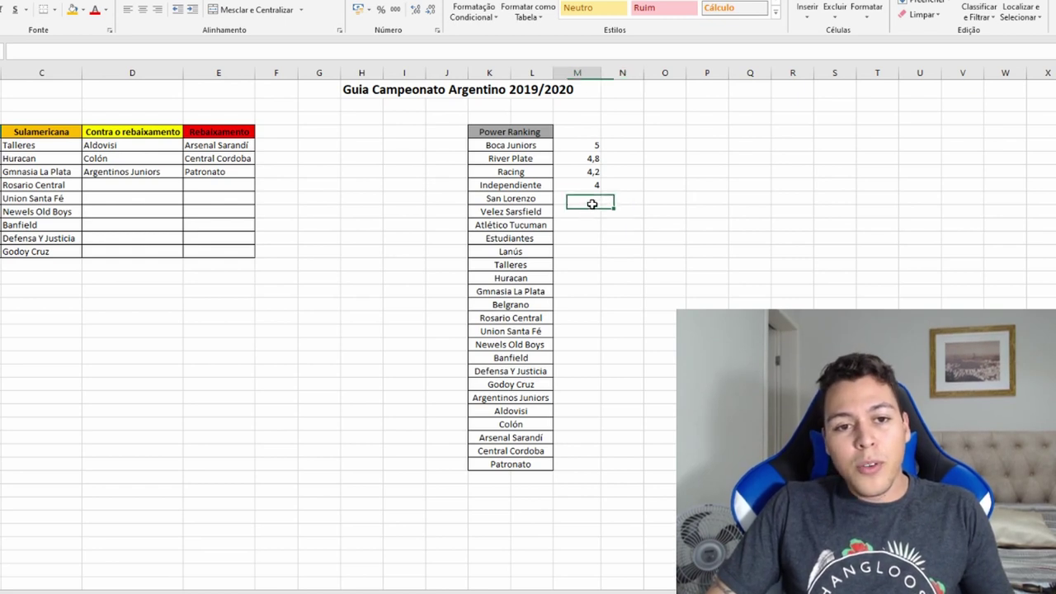
click(614, 199)
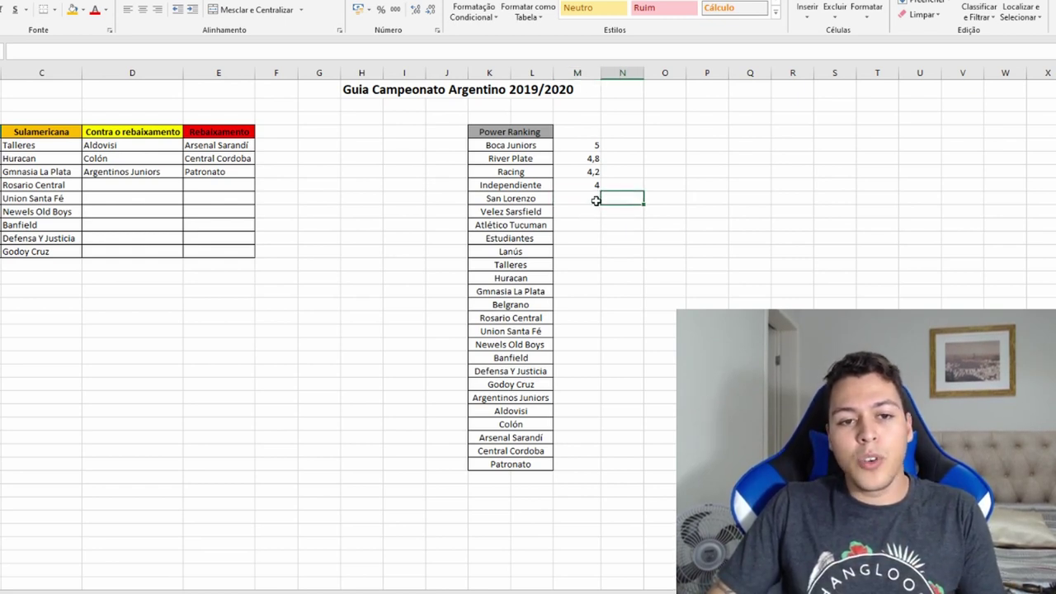
click(596, 198)
click(613, 198)
click(603, 188)
click(600, 198)
click(608, 200)
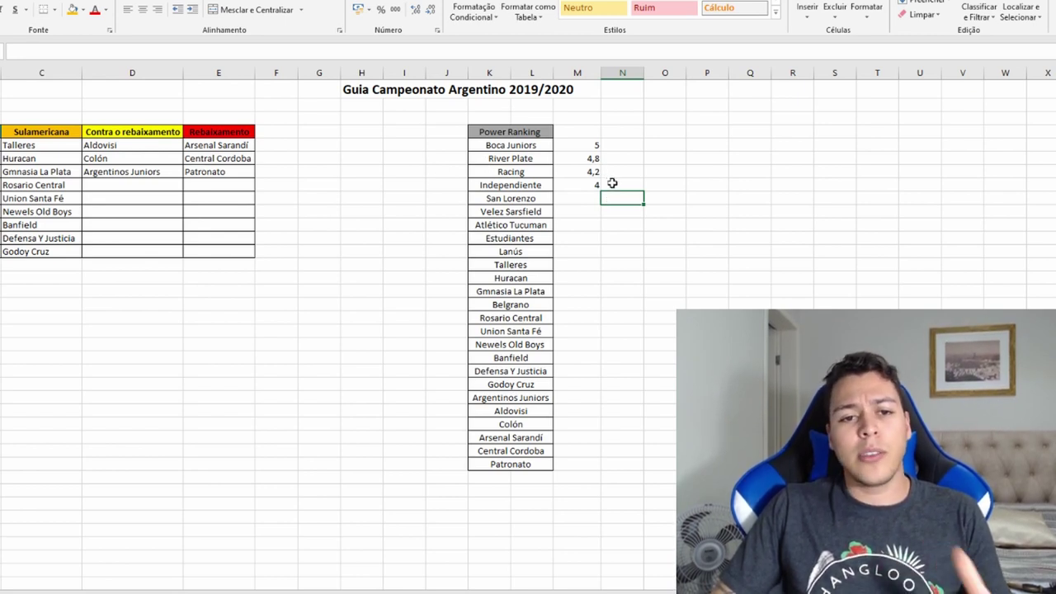
click(589, 199)
click(614, 199)
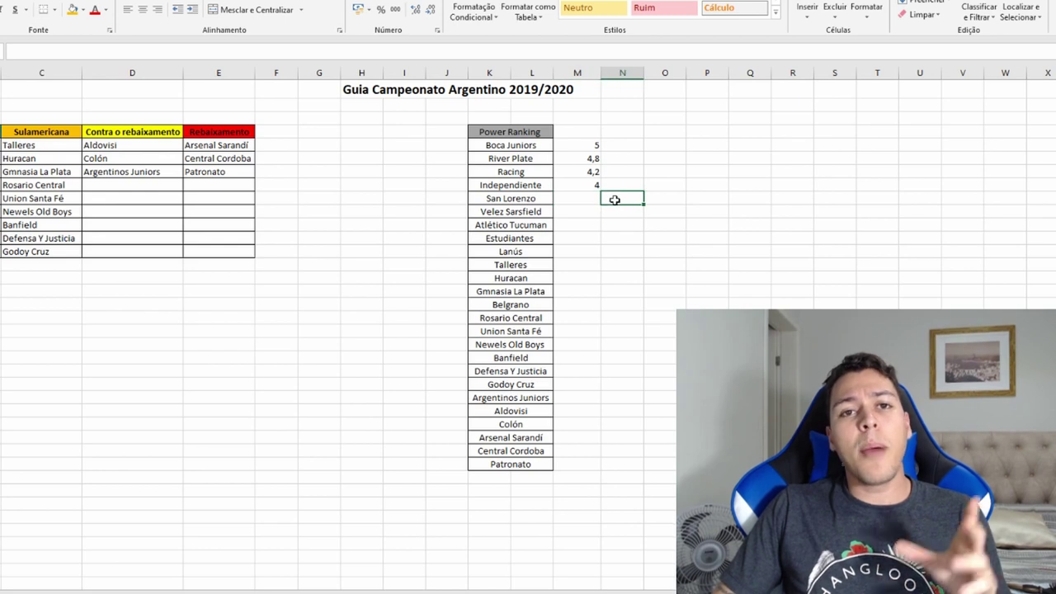
click(615, 185)
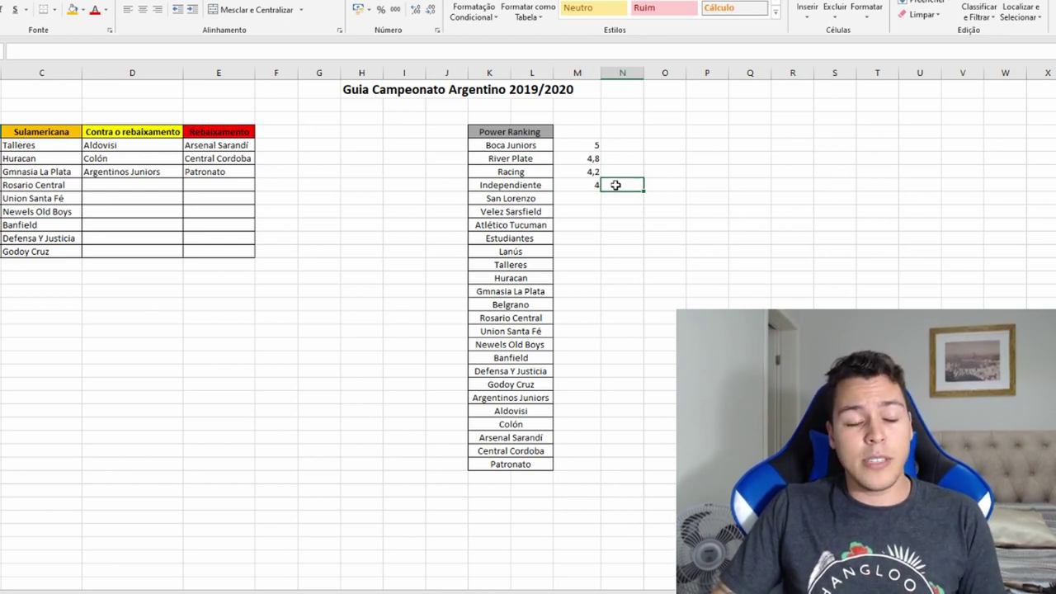